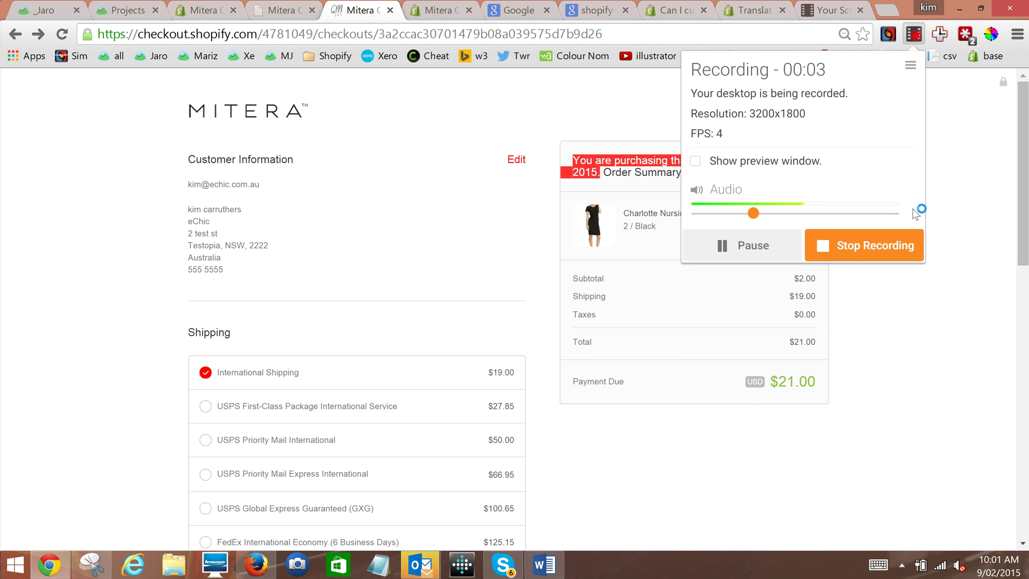
Go from the checkout page to the store admin's Settings > Checkout page.
{"action": "left_click", "coordinate": [955, 242]}
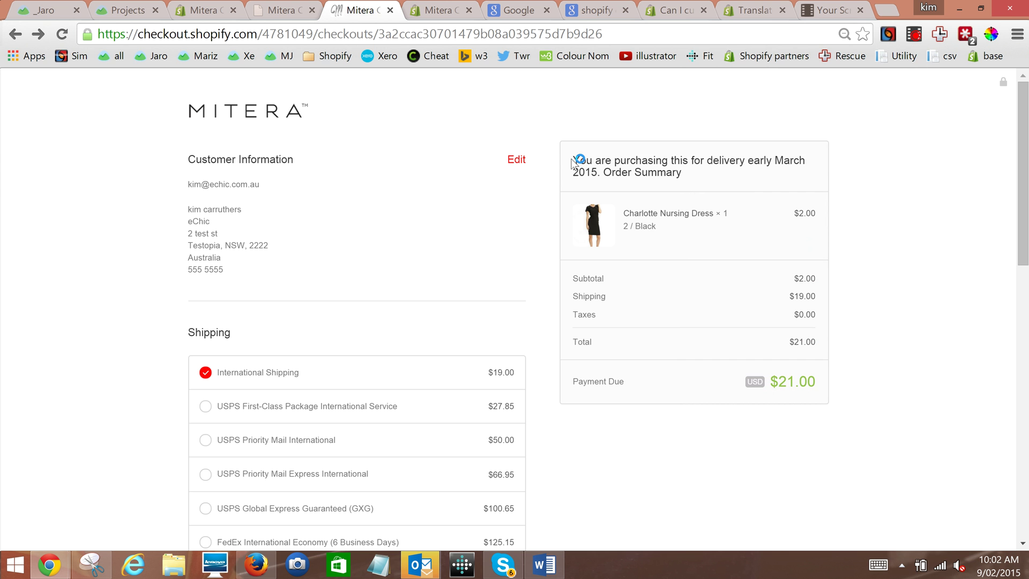
{"action": "left_click_drag", "start_coordinate": [571, 160], "coordinate": [600, 171]}
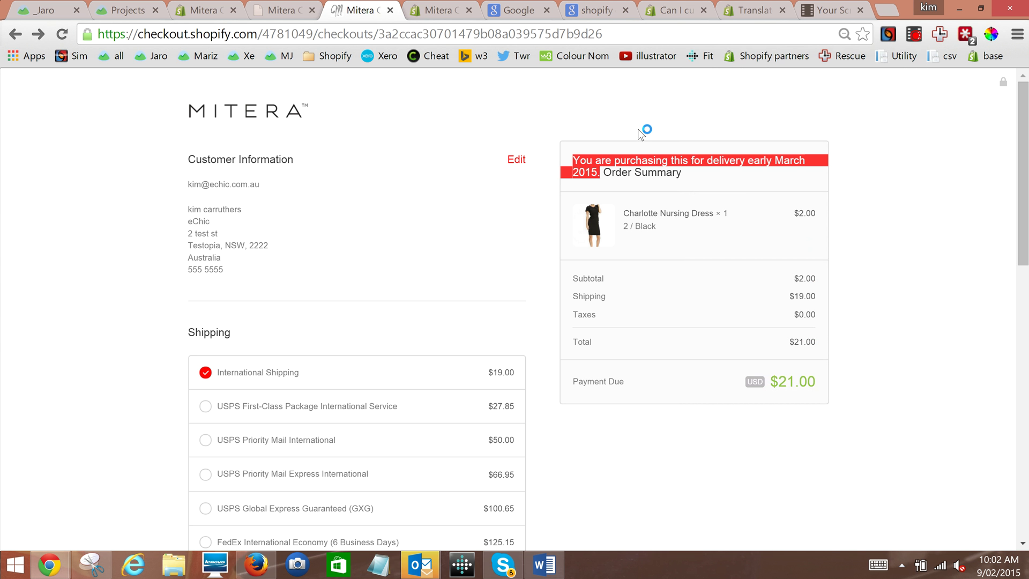
{"action": "left_click", "coordinate": [198, 12]}
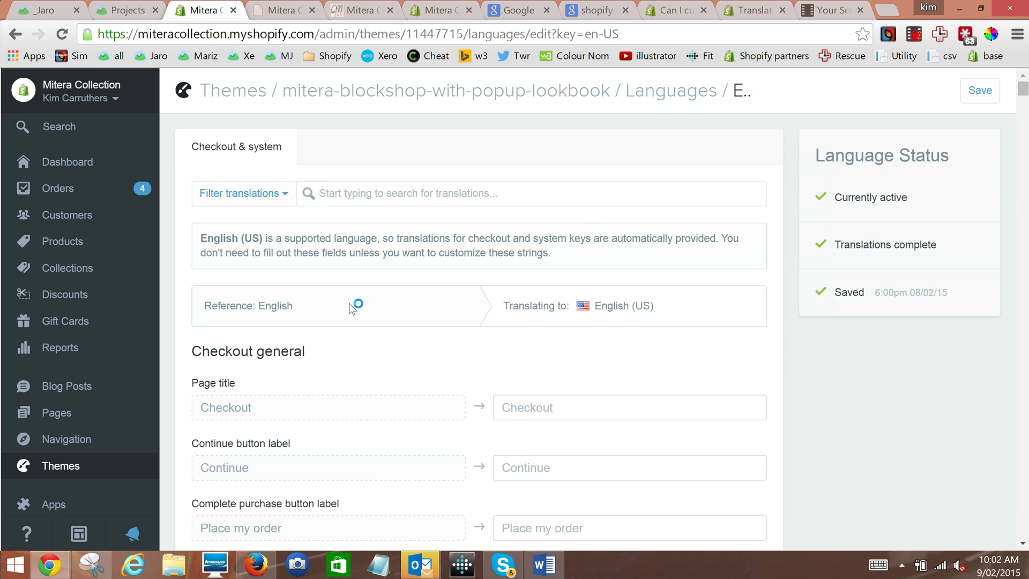
{"action": "scroll", "coordinate": [352, 307], "scroll_direction": "down", "scroll_amount": 2}
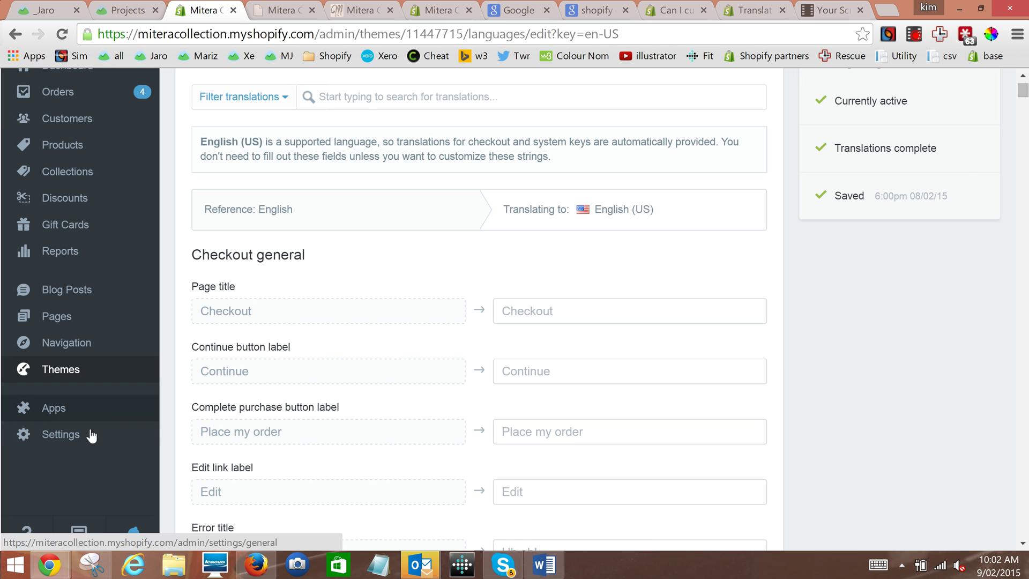
{"action": "left_click", "coordinate": [46, 445]}
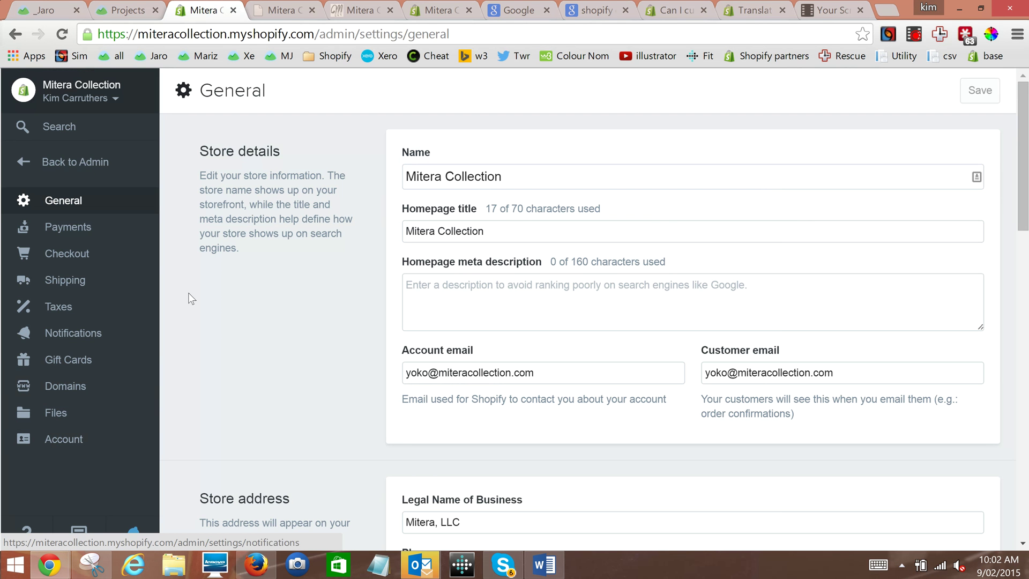
{"action": "left_click", "coordinate": [80, 261]}
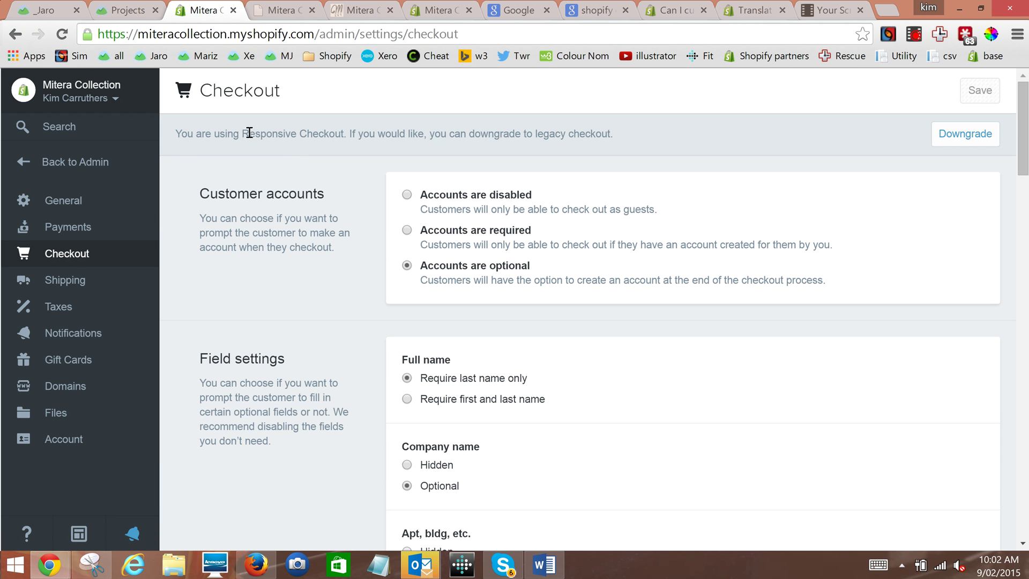
{"action": "left_click_drag", "start_coordinate": [171, 134], "coordinate": [614, 135]}
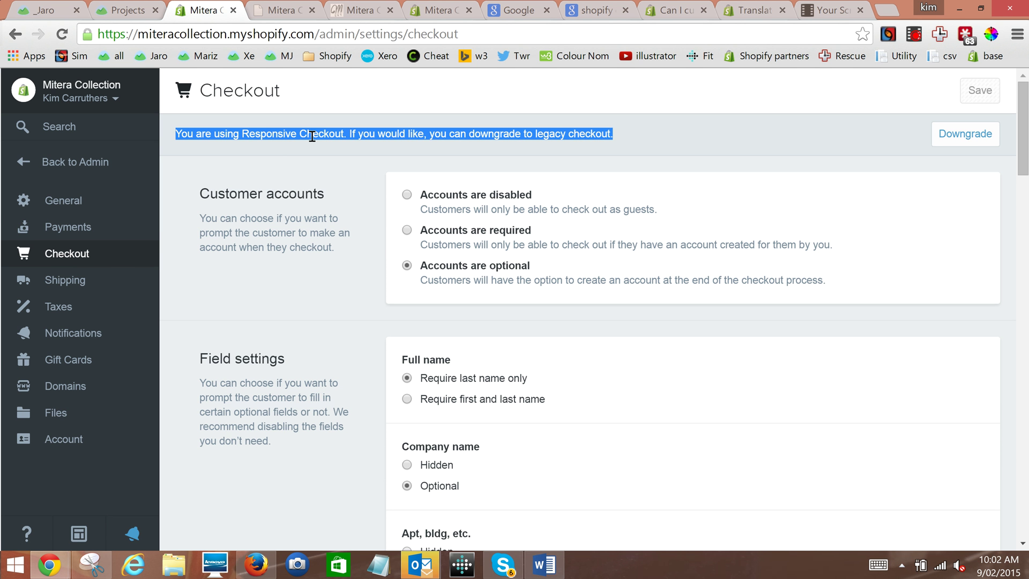
Search the Checkout settings page for 'language' to locate the checkout language setting.
{"action": "key", "text": "ctrl+f"}
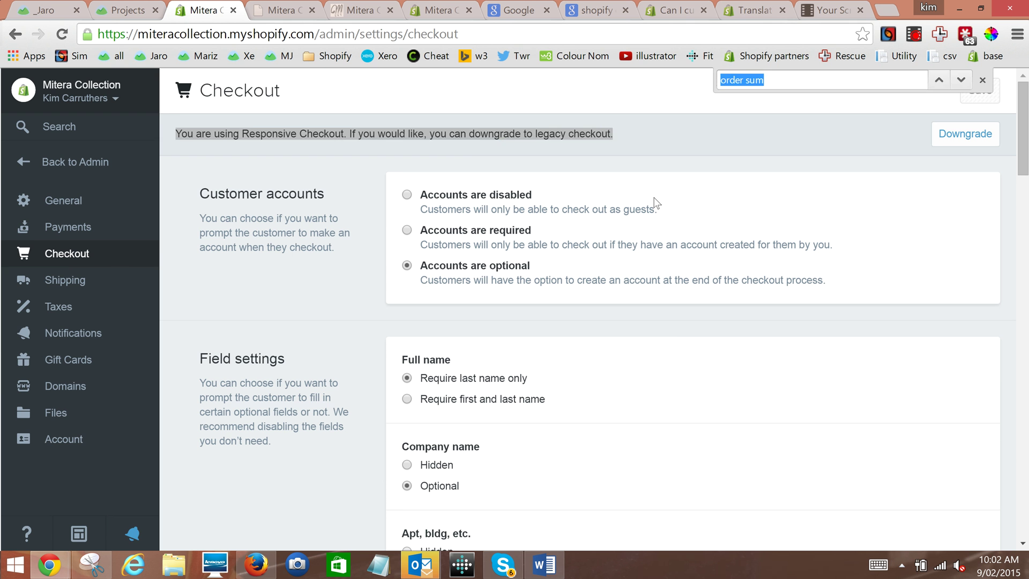
{"action": "type", "text": "language"}
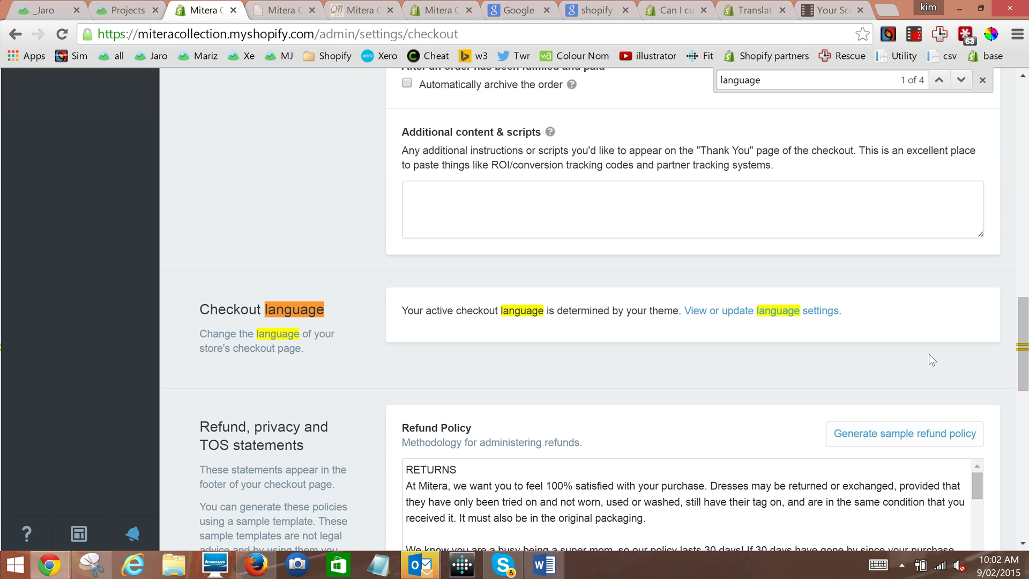
{"action": "scroll", "coordinate": [1006, 351], "scroll_direction": "up", "scroll_amount": 1}
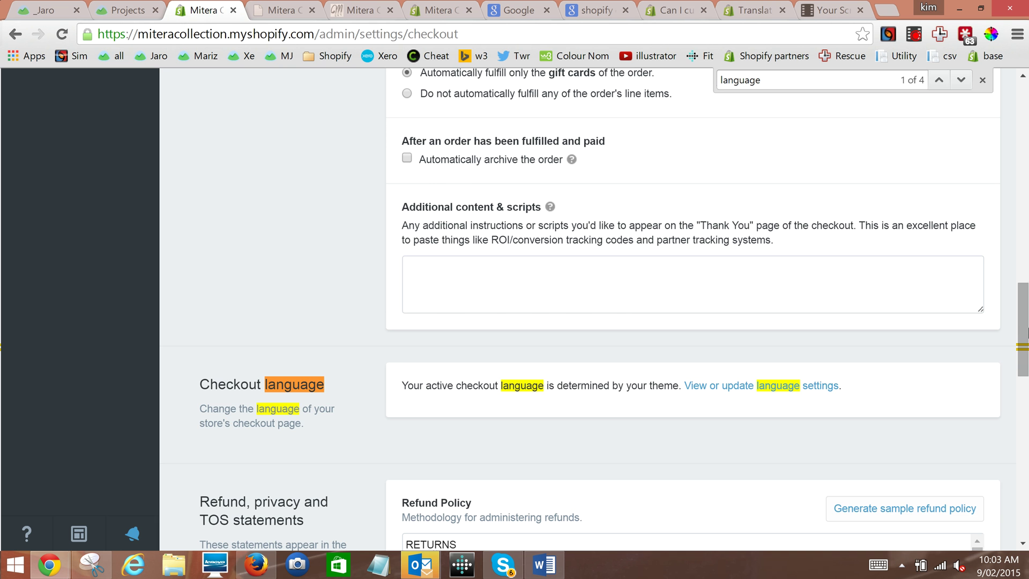
{"action": "left_click_drag", "start_coordinate": [1025, 334], "coordinate": [1026, 135]}
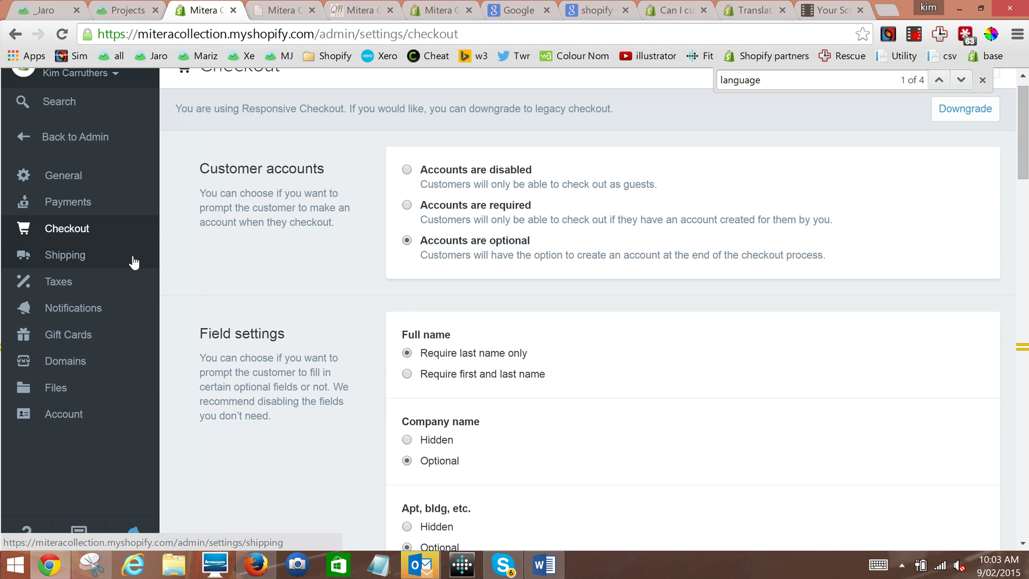
Open the theme editor for mitera-blockshop-with-popup-lookbook and open its language settings.
{"action": "left_click", "coordinate": [112, 138]}
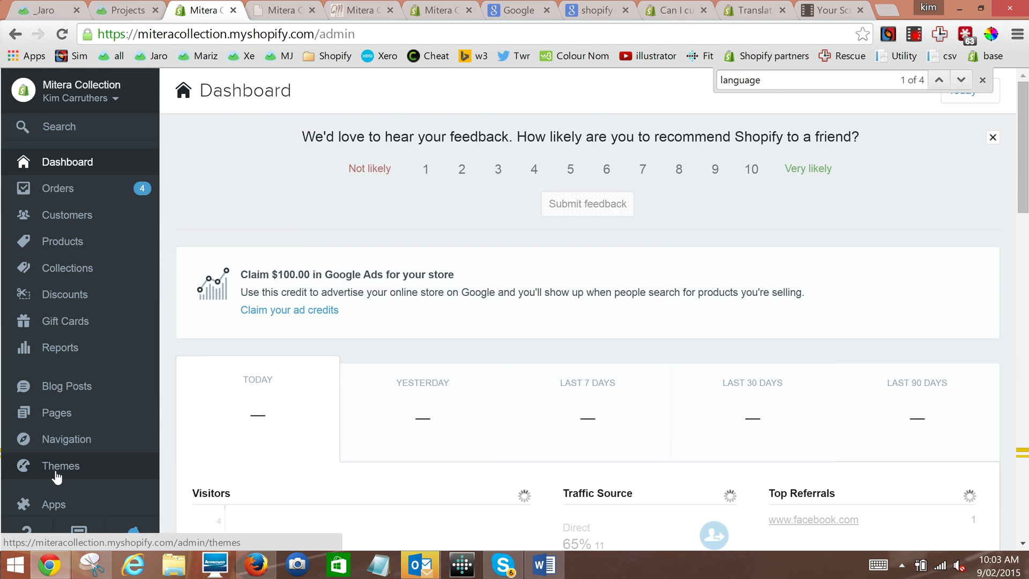
{"action": "left_click", "coordinate": [57, 476]}
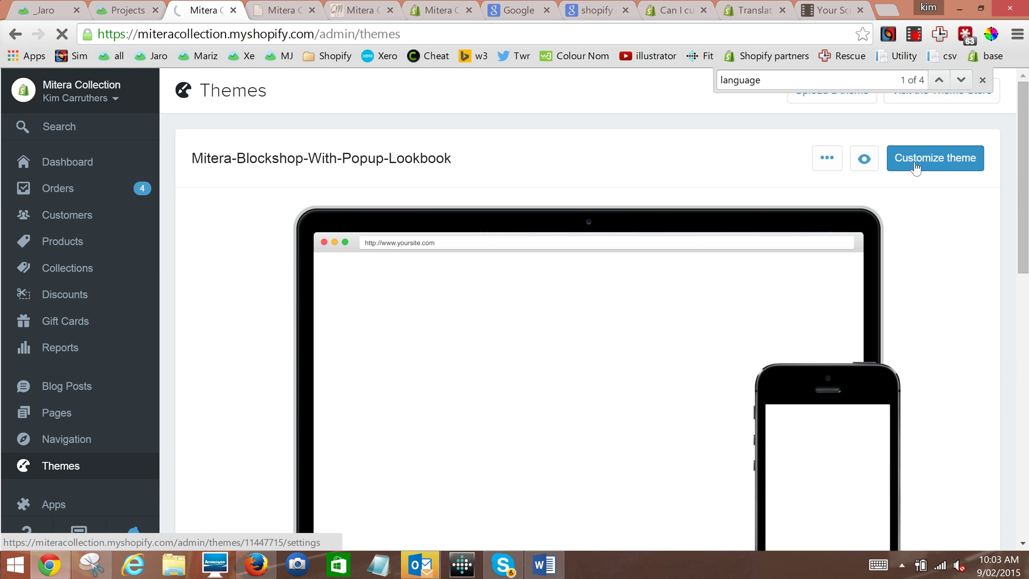
{"action": "left_click", "coordinate": [982, 80]}
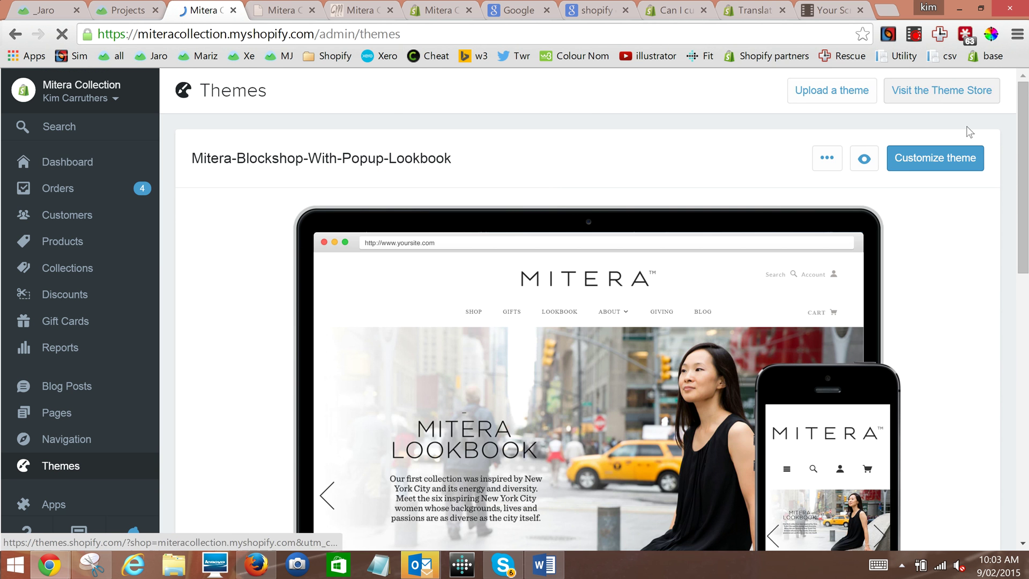
{"action": "left_click", "coordinate": [922, 160]}
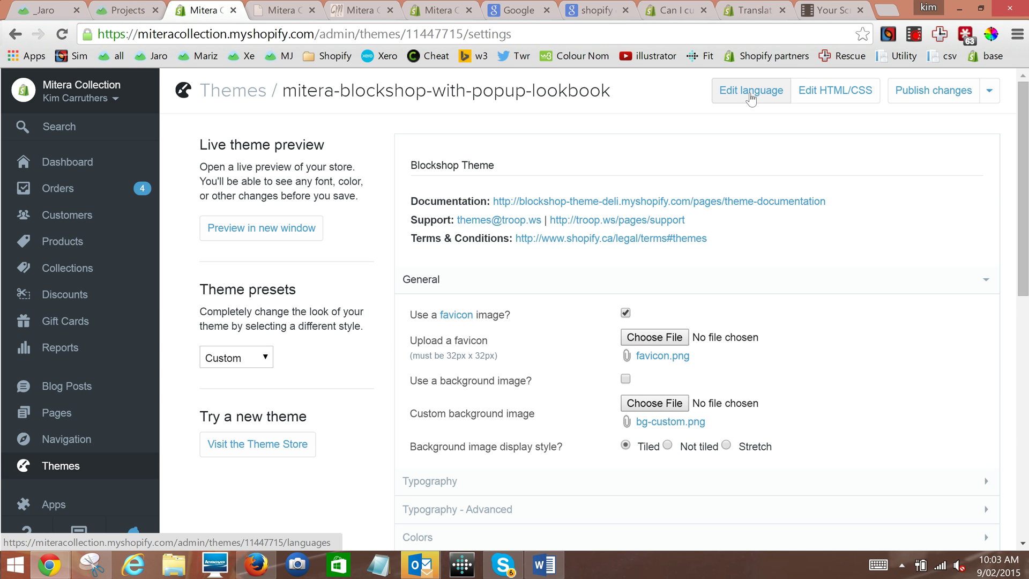
{"action": "left_click", "coordinate": [755, 95]}
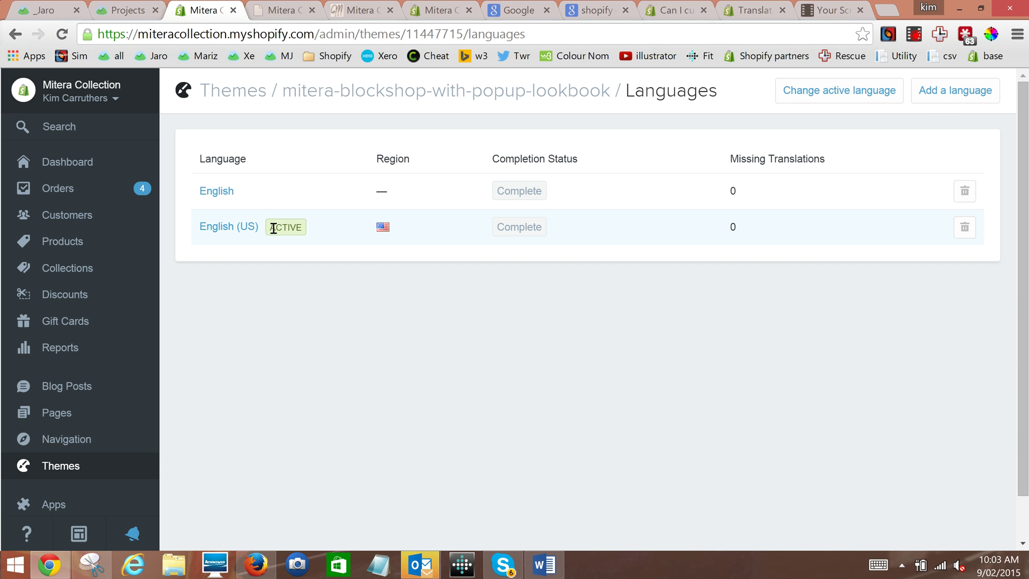
Open the English (US) translations and search them for 'march'.
{"action": "left_click", "coordinate": [228, 227]}
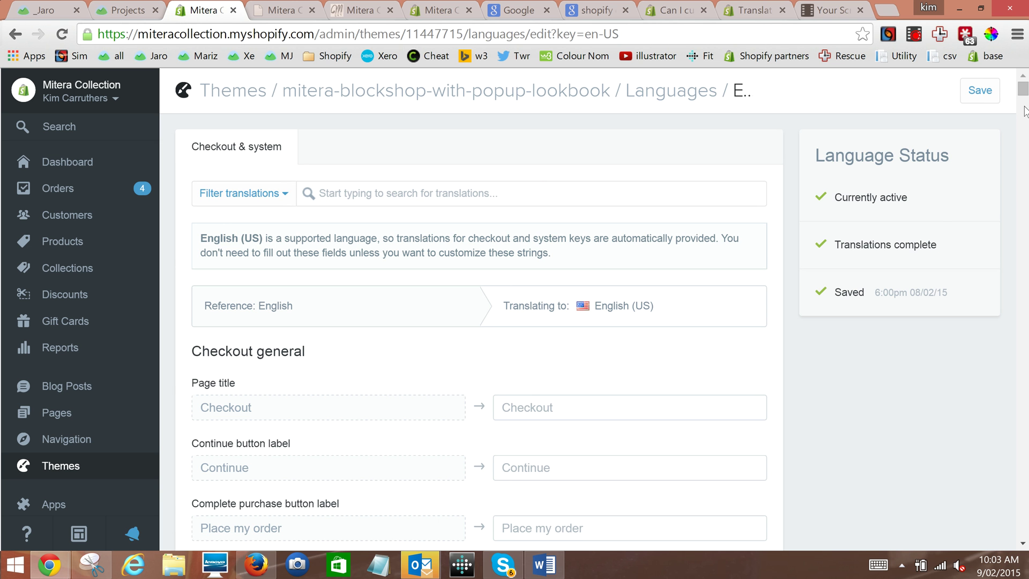
{"action": "left_click_drag", "start_coordinate": [1024, 92], "coordinate": [1026, 101]}
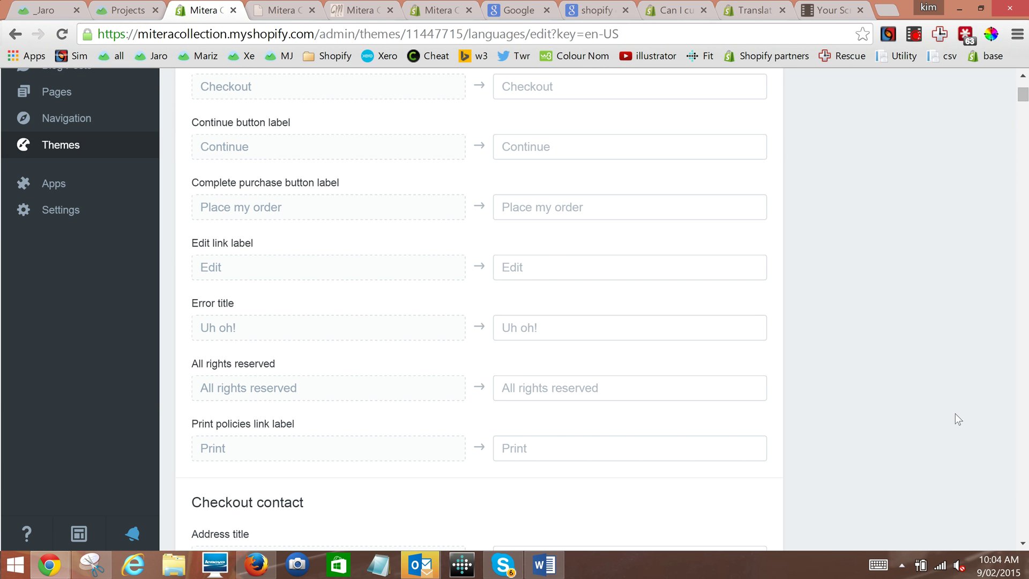
{"action": "left_click", "coordinate": [1028, 411]}
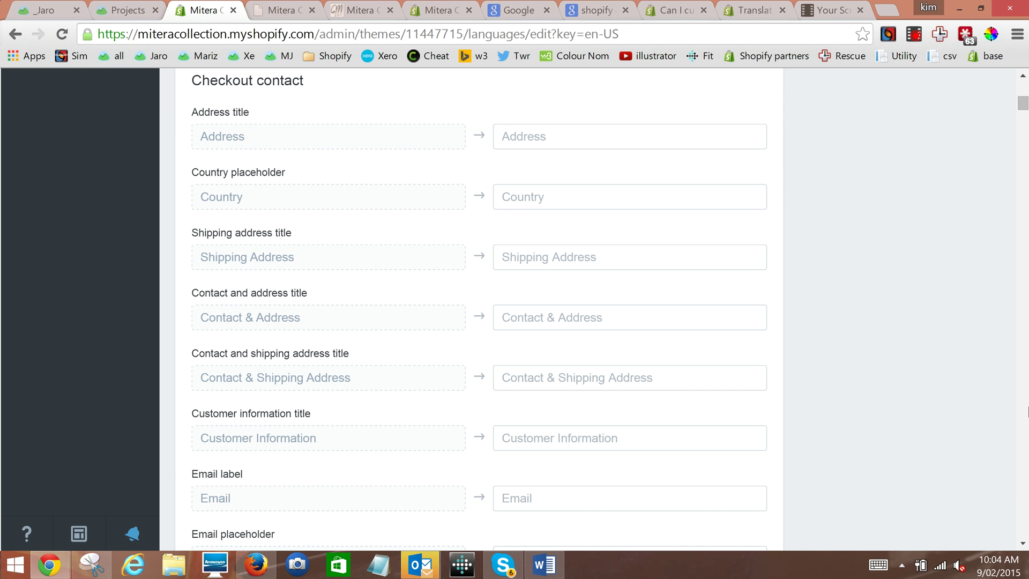
{"action": "left_click", "coordinate": [1028, 411]}
{"action": "left_click", "coordinate": [1027, 412]}
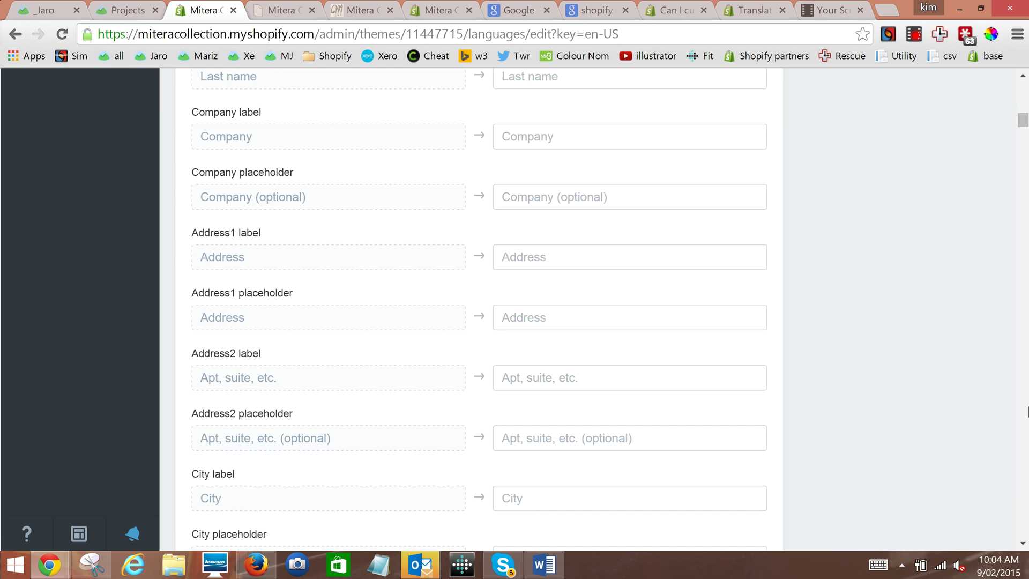
{"action": "key", "text": "ctrl+f"}
{"action": "type", "text": "march"}
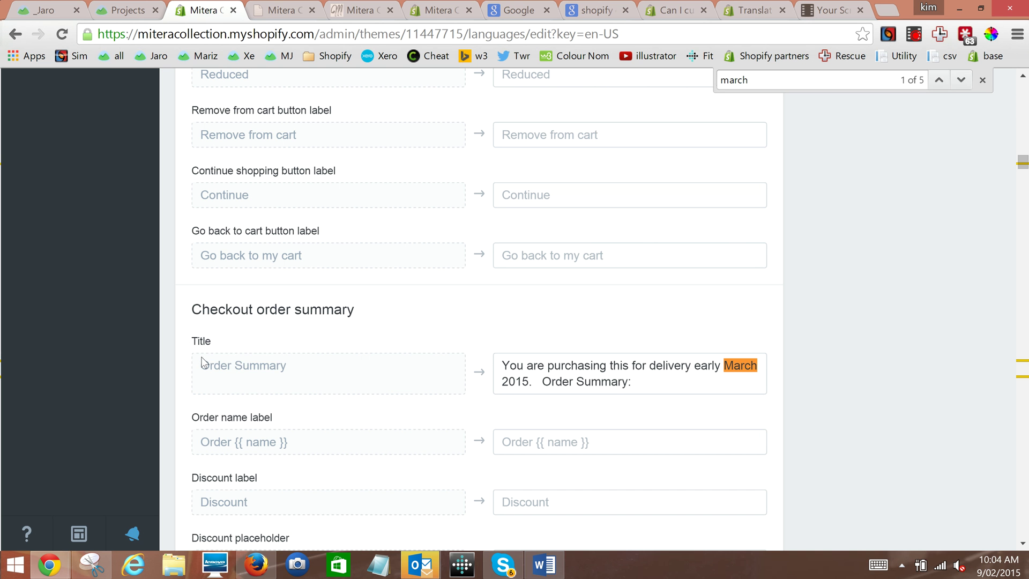
Confirm the Checkout order summary Title translation carries the early March 2015 delivery note, then save.
{"action": "left_click_drag", "start_coordinate": [202, 363], "coordinate": [295, 363]}
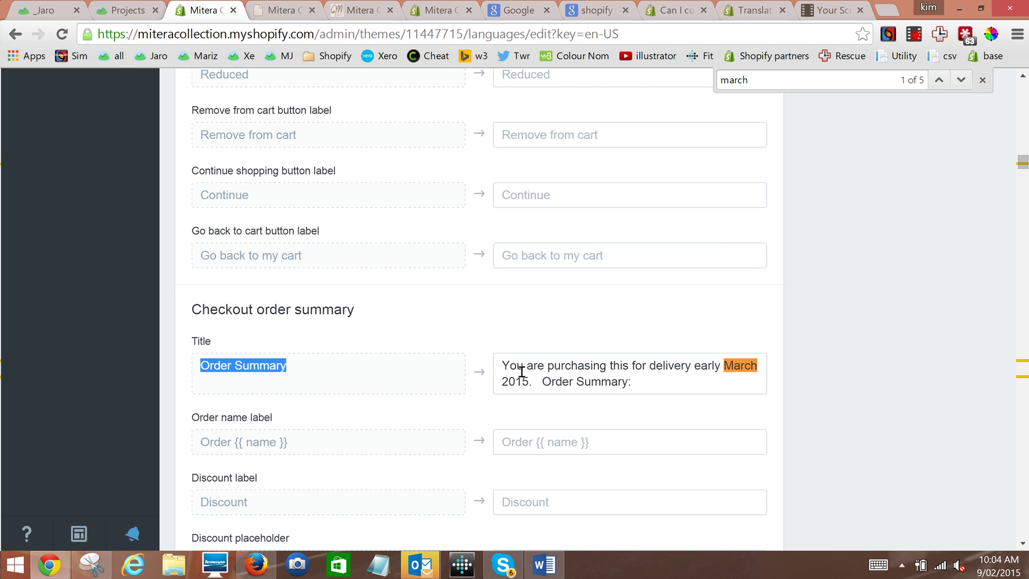
{"action": "left_click_drag", "start_coordinate": [502, 364], "coordinate": [632, 381]}
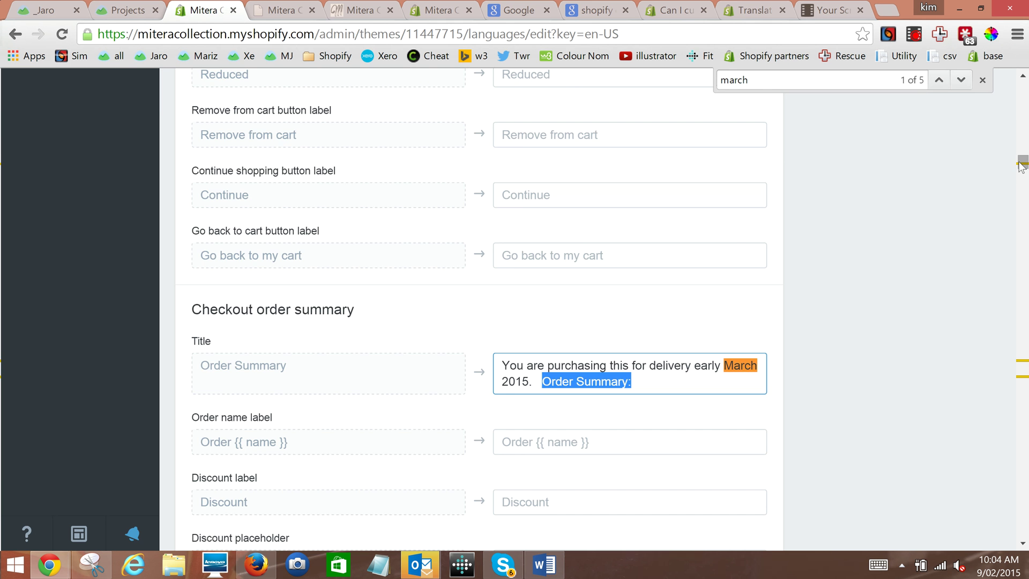
{"action": "left_click_drag", "start_coordinate": [1021, 164], "coordinate": [1020, 89]}
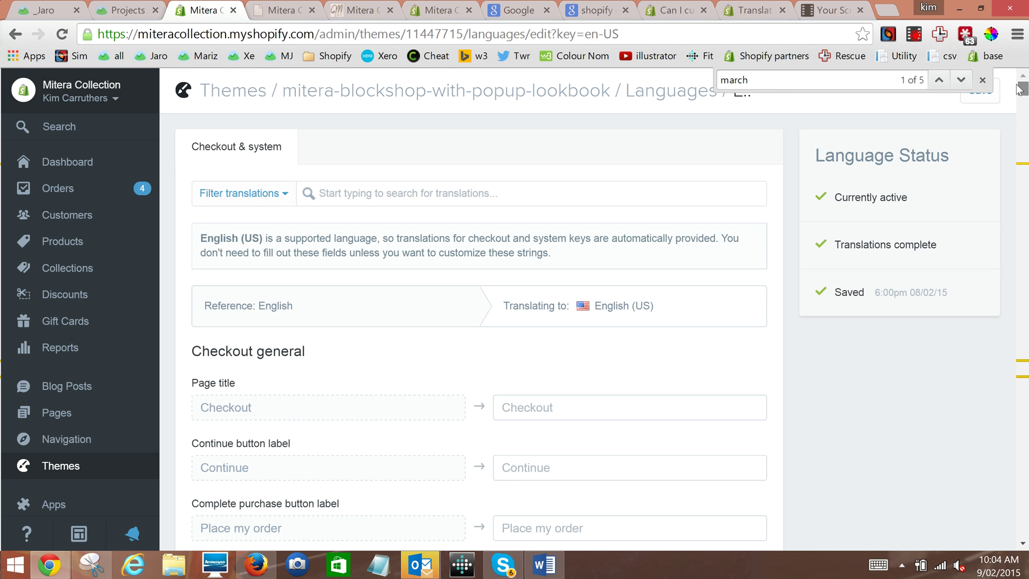
{"action": "left_click", "coordinate": [983, 81]}
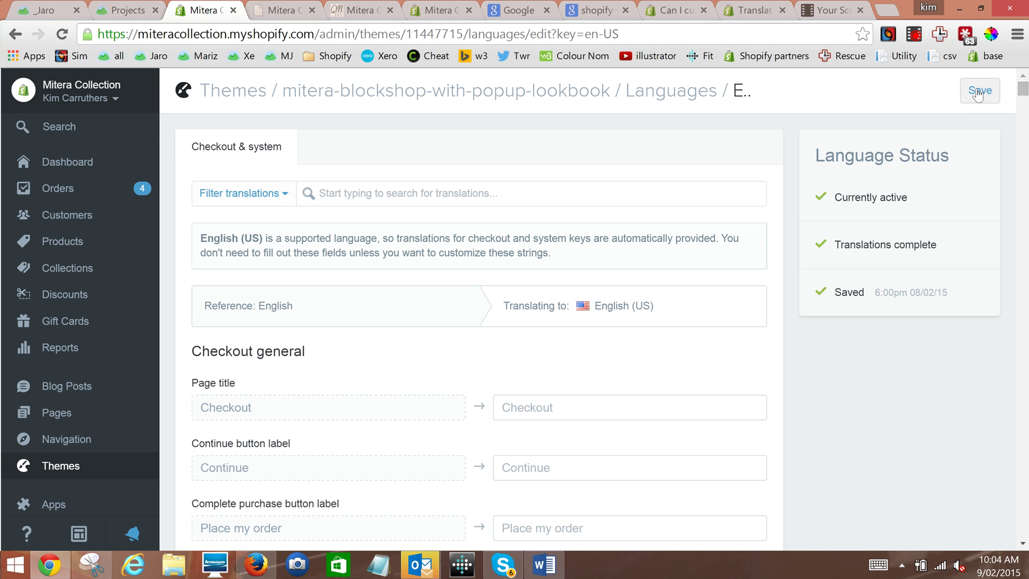
{"action": "left_click", "coordinate": [984, 100]}
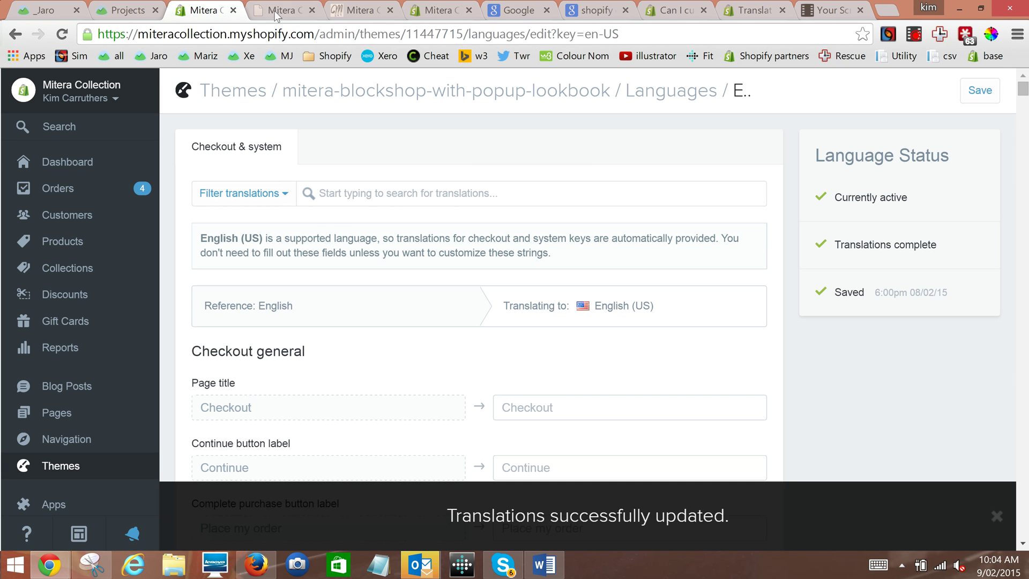
Reload the live checkout and verify the order summary heading shows the early March 2015 delivery note.
{"action": "left_click", "coordinate": [278, 10]}
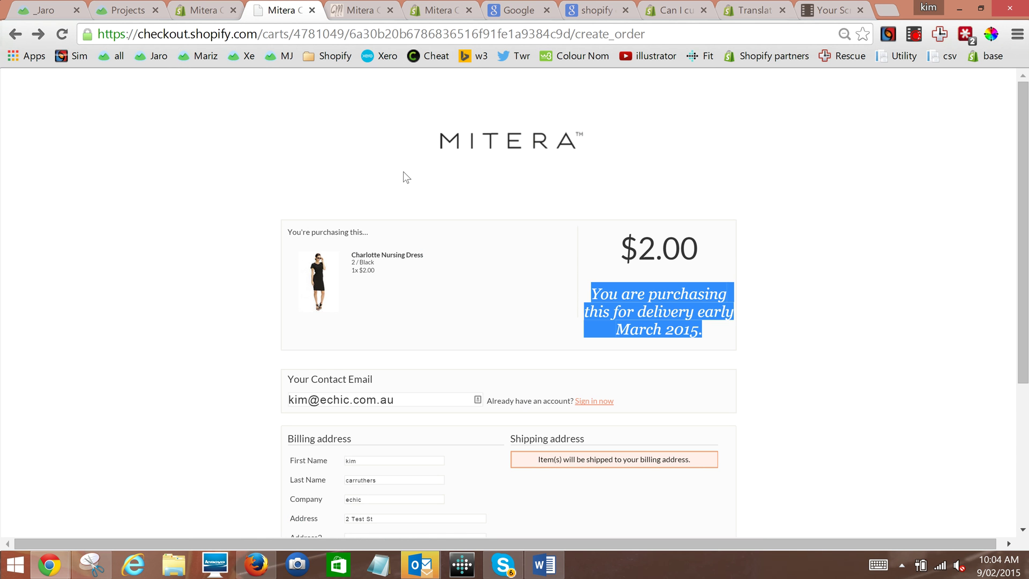
{"action": "left_click", "coordinate": [62, 35]}
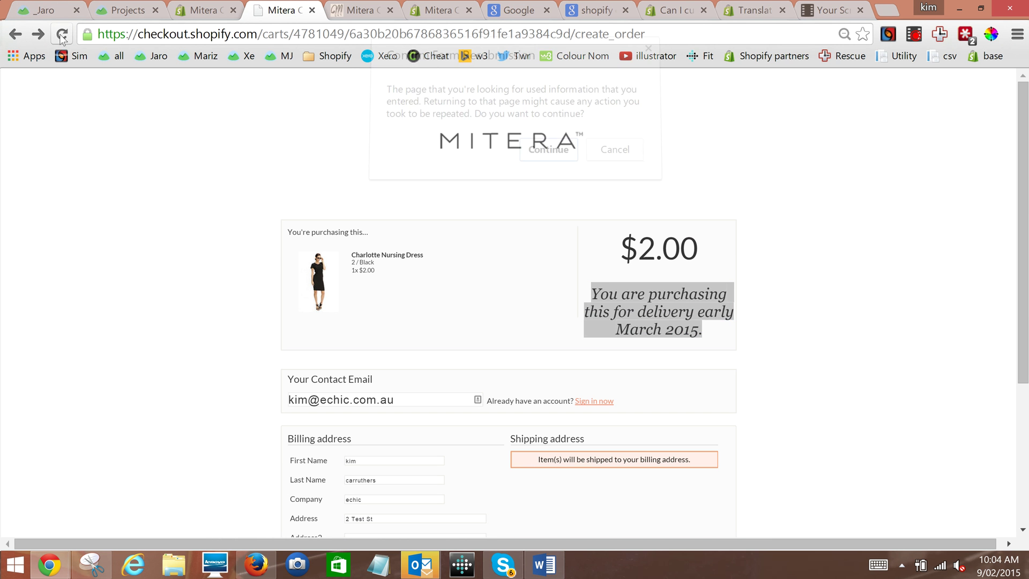
{"action": "left_click", "coordinate": [536, 159]}
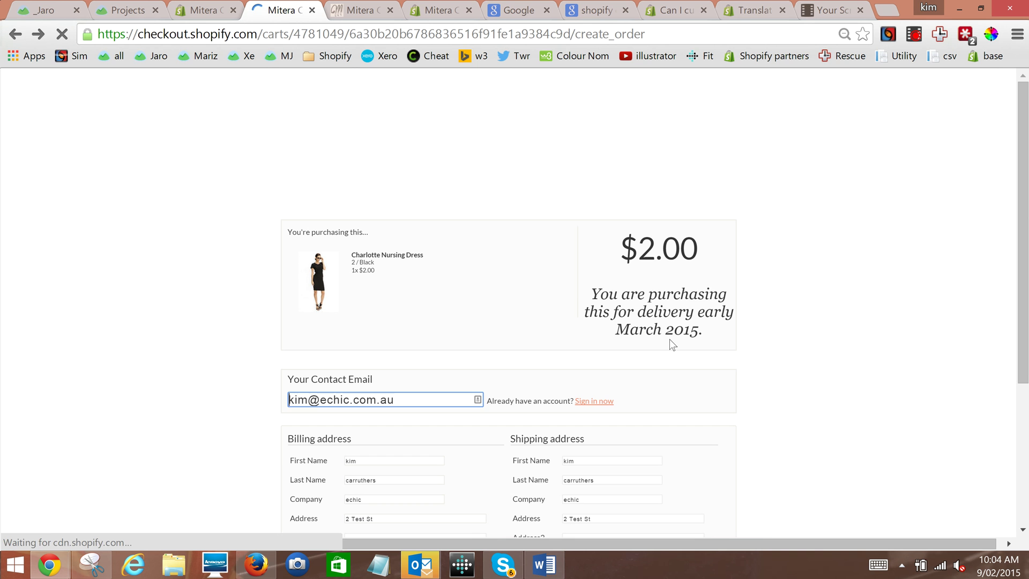
{"action": "left_click_drag", "start_coordinate": [595, 293], "coordinate": [656, 330]}
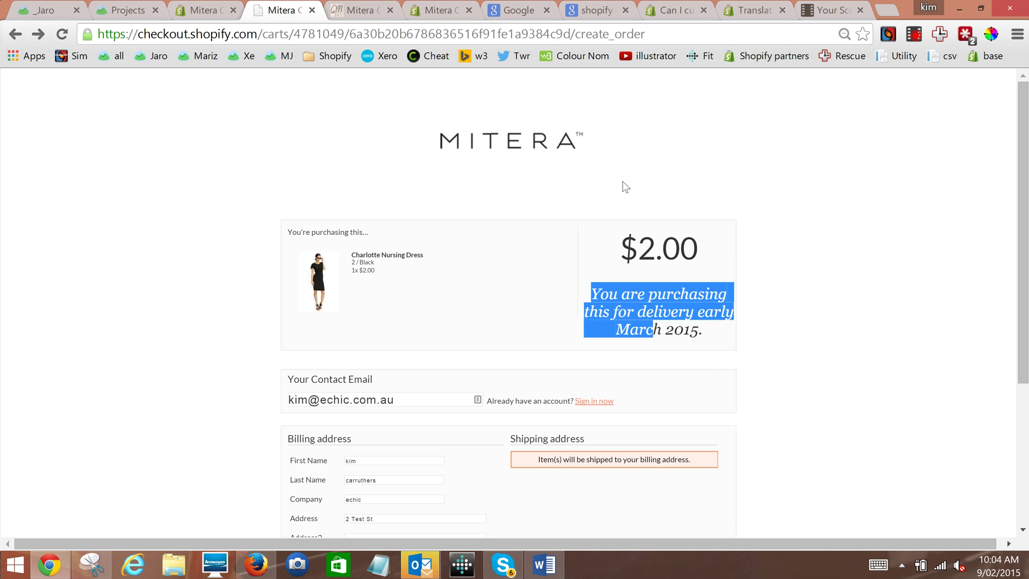
{"action": "left_click", "coordinate": [352, 17]}
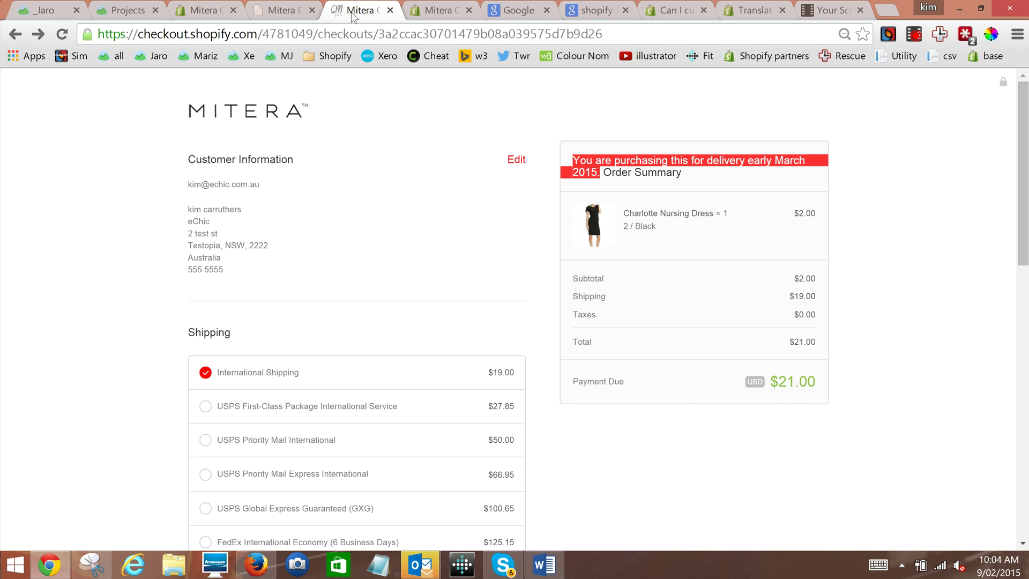